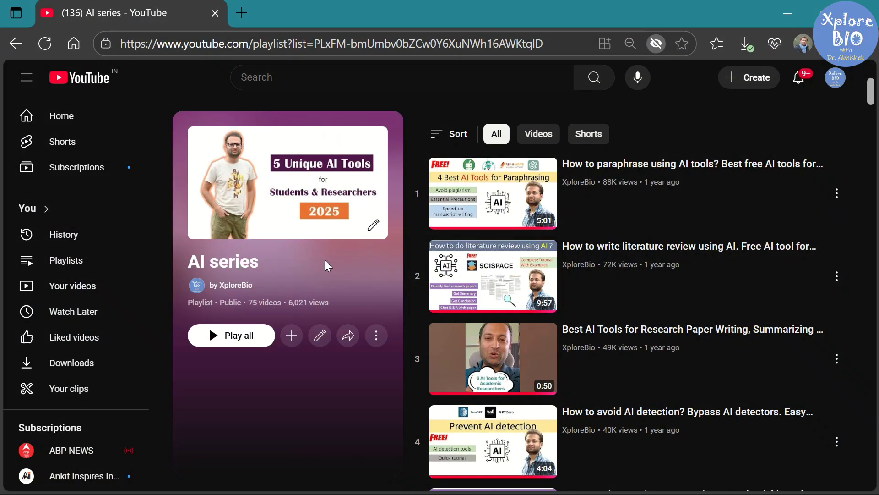
Scroll through the Word draft to review its [CITATION NEEDED] placeholders.
scroll(614, 248, down, 6)
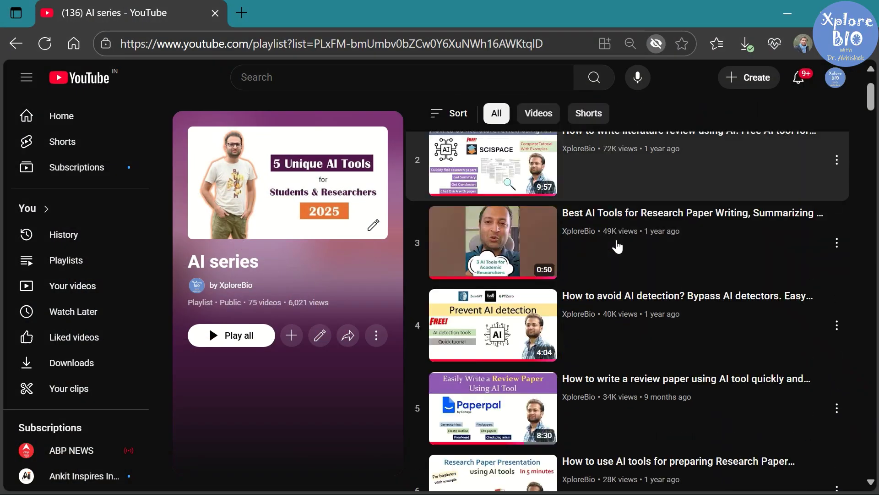
scroll(722, 248, down, 4)
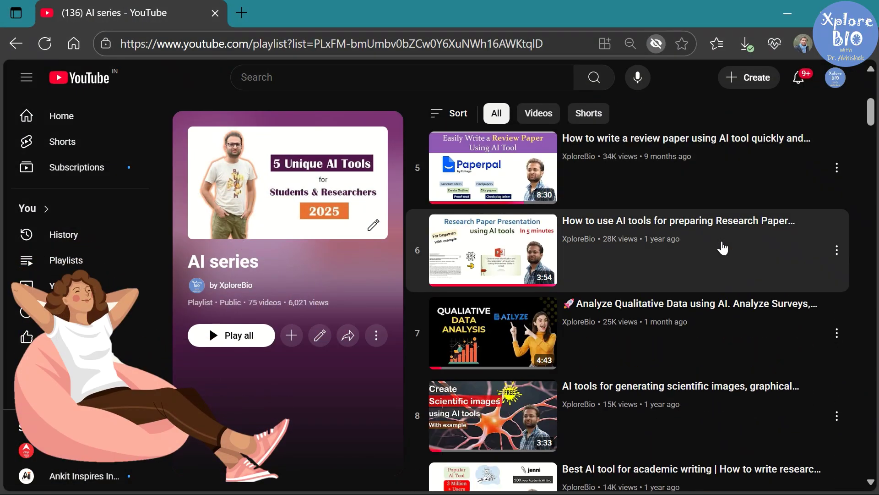
scroll(722, 248, down, 2)
scroll(722, 248, down, 7)
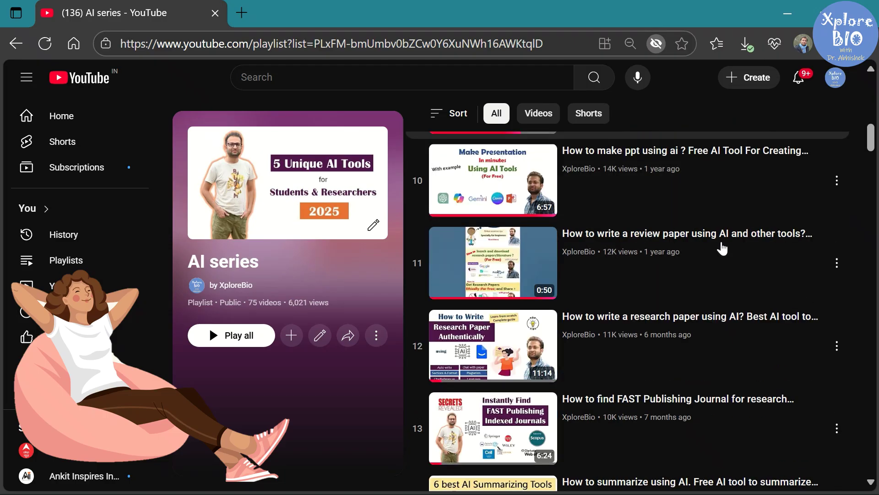
scroll(722, 248, down, 7)
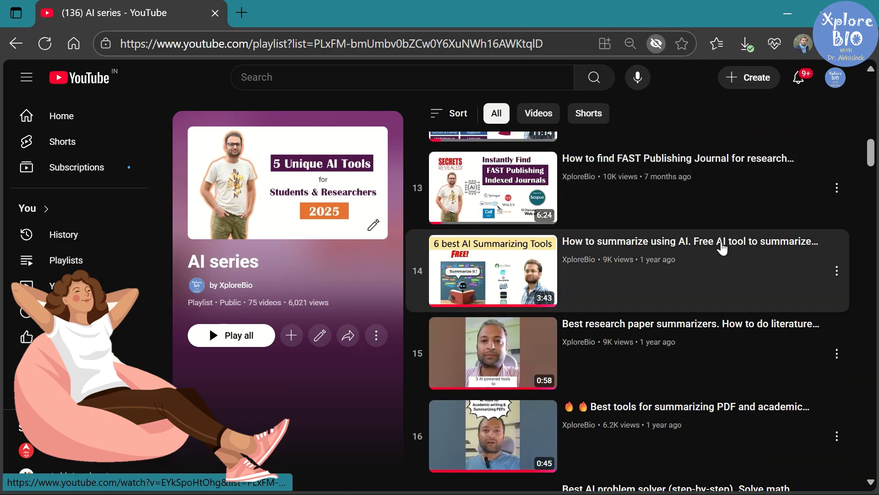
scroll(723, 249, down, 2)
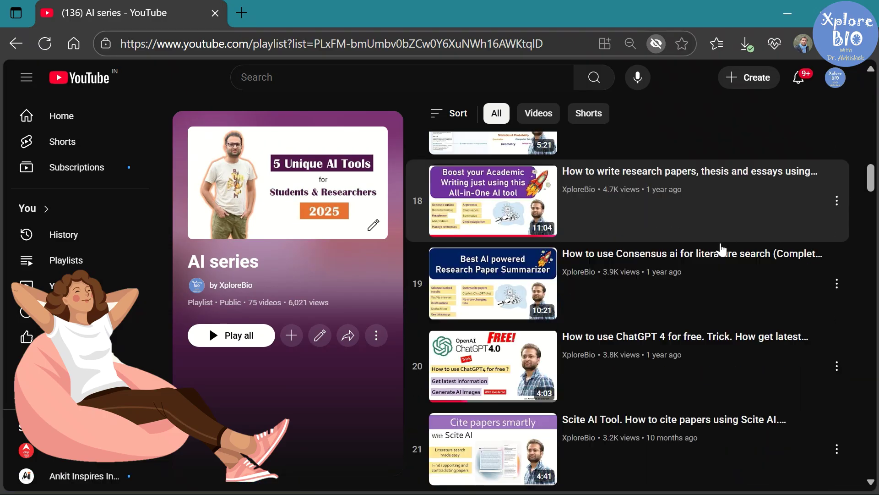
scroll(722, 250, down, 3)
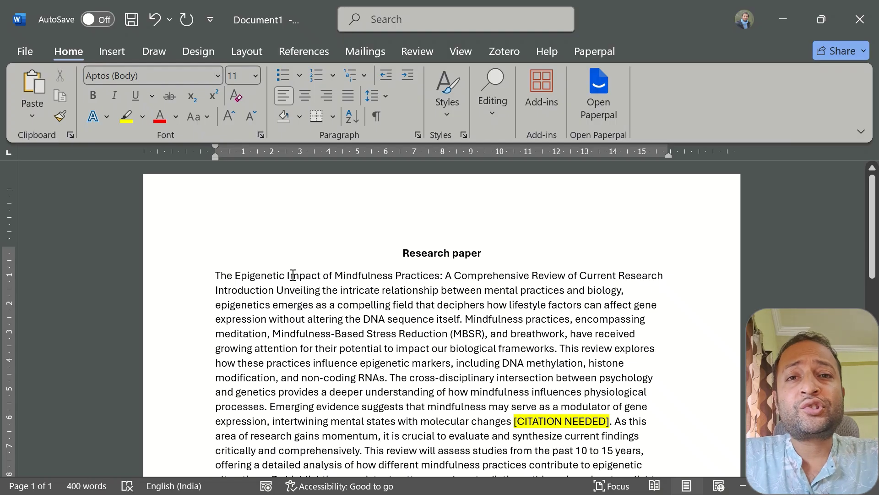
Go to Google Scholar from the Google search results.
scroll(344, 291, down, 4)
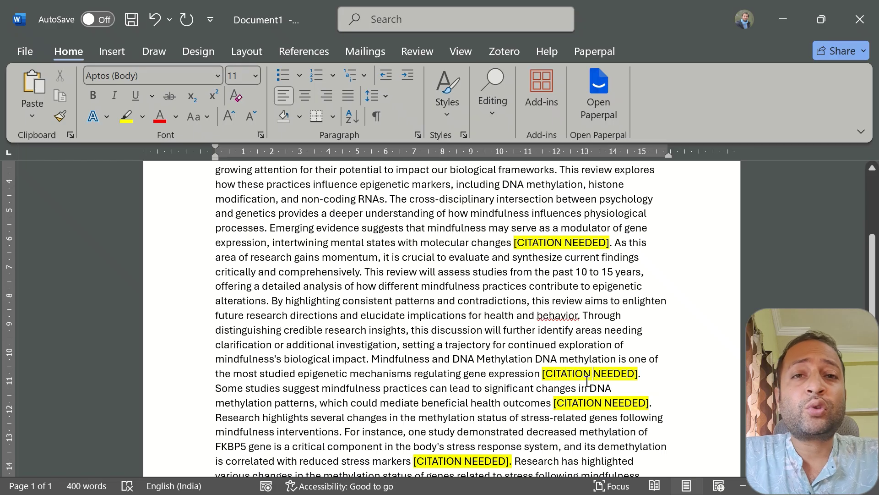
scroll(538, 398, down, 3)
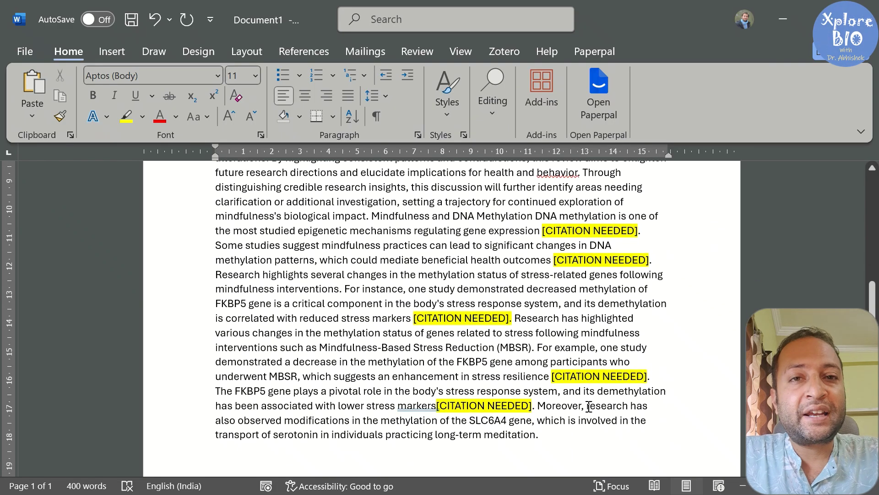
scroll(589, 406, up, 3)
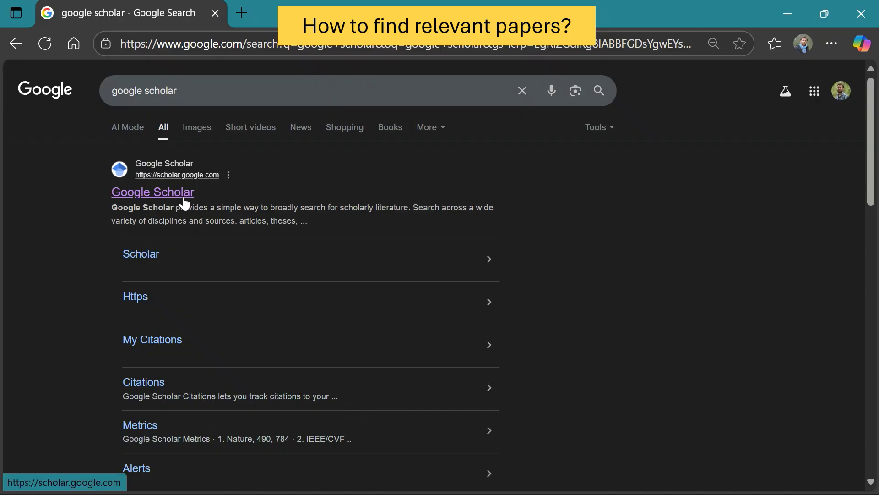
click(183, 198)
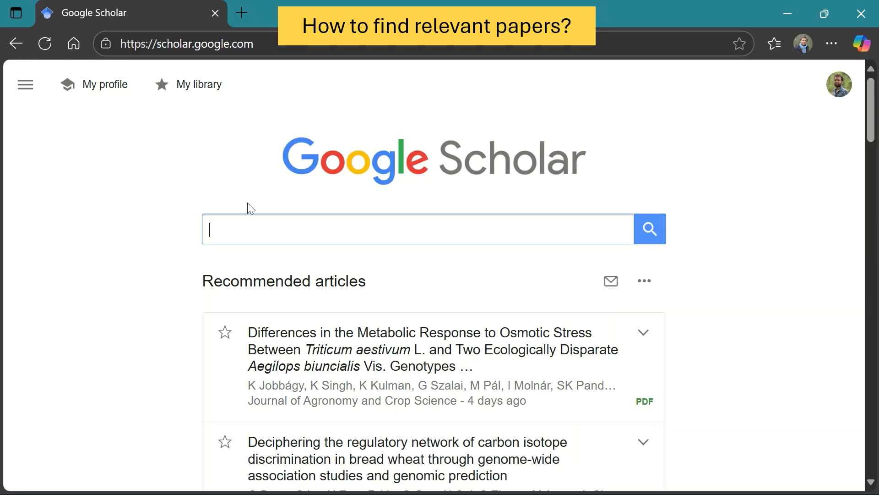
Search Google Scholar for 'Mindfulness alters DNA methylation' and check the roughly 5,180 results.
text(Mindfulness alters DNA methylation)
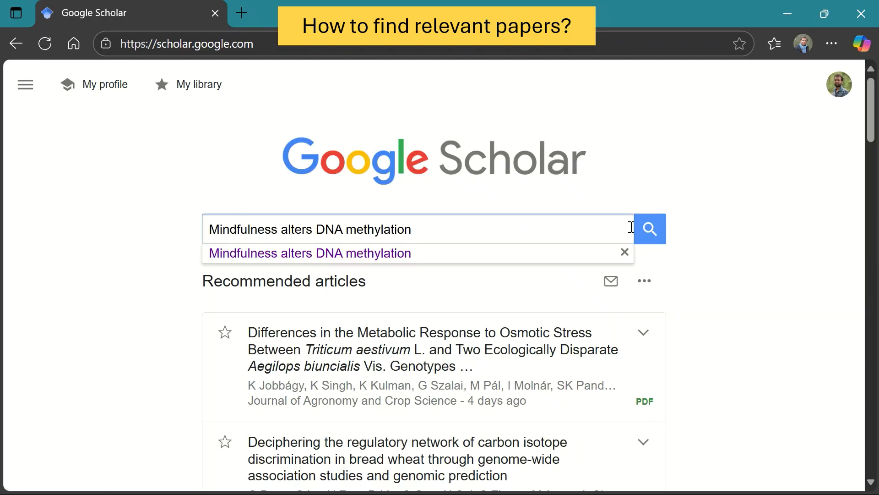
click(649, 228)
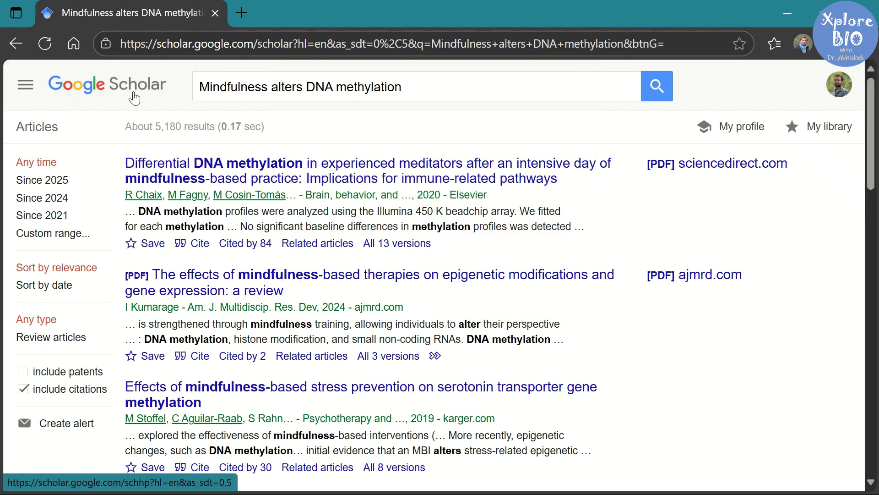
scroll(358, 257, down, 2)
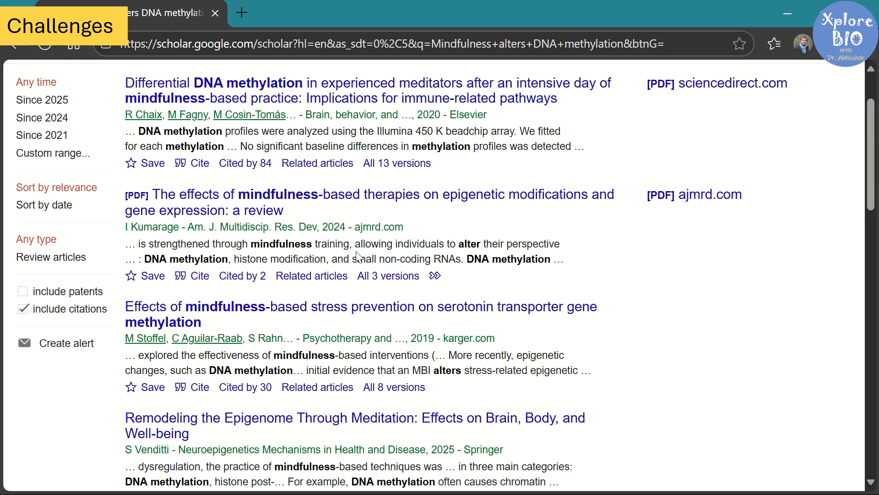
scroll(358, 256, down, 3)
scroll(358, 256, up, 5)
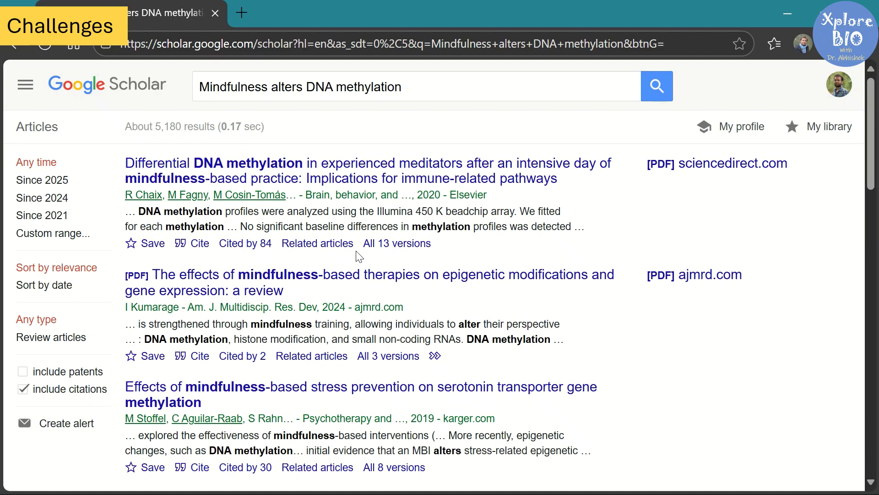
drag(155, 127, 215, 127)
click(237, 145)
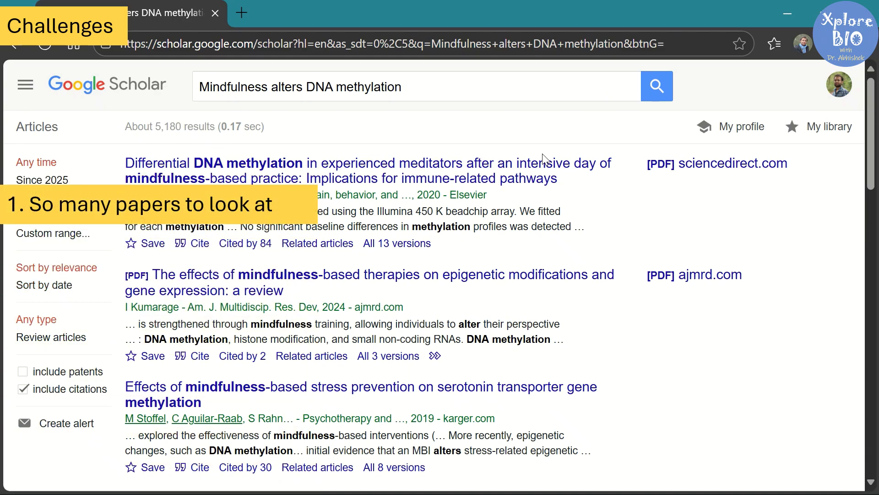
scroll(543, 157, down, 2)
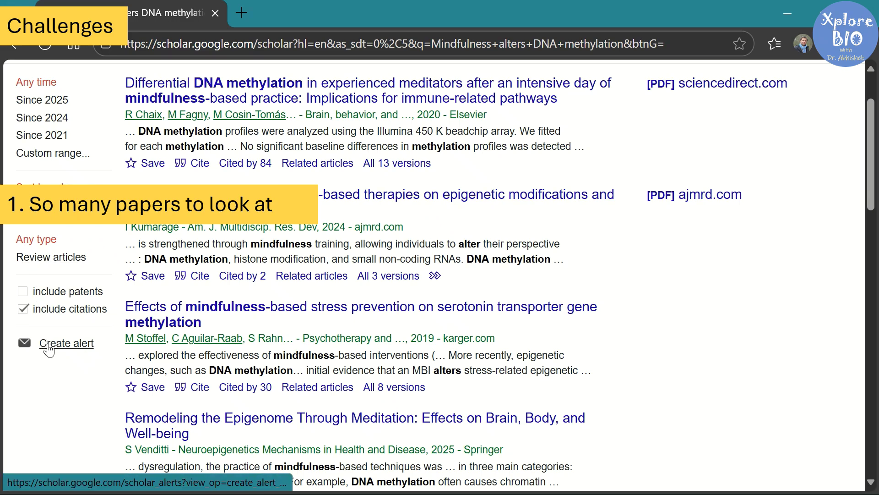
scroll(293, 303, up, 2)
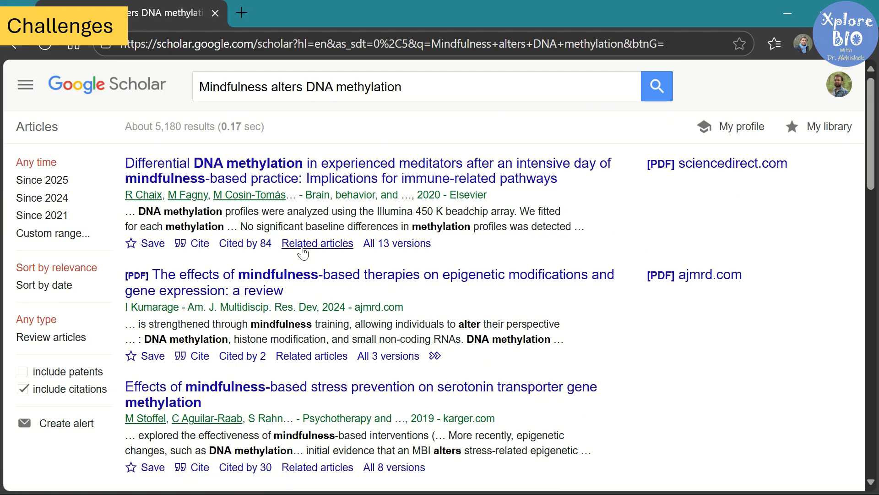
Open the first paper's ScienceDirect article in a new tab, then return to the results.
right_click(266, 177)
click(304, 193)
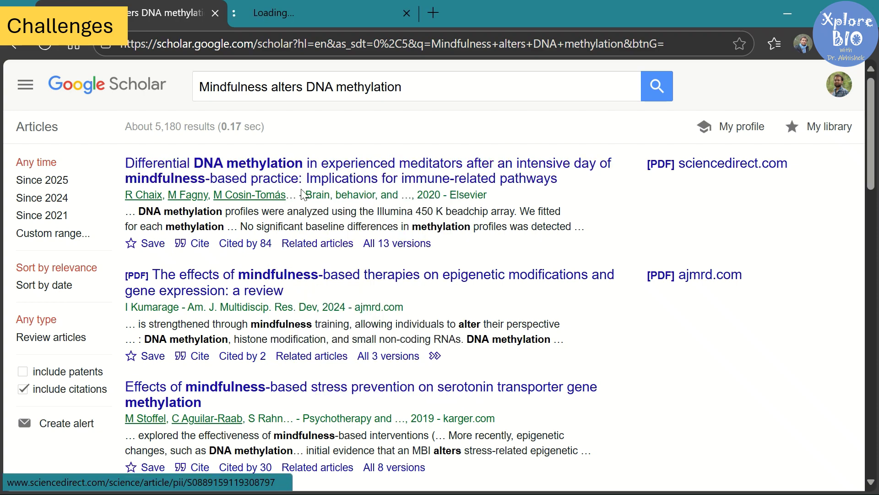
scroll(316, 229, down, 2)
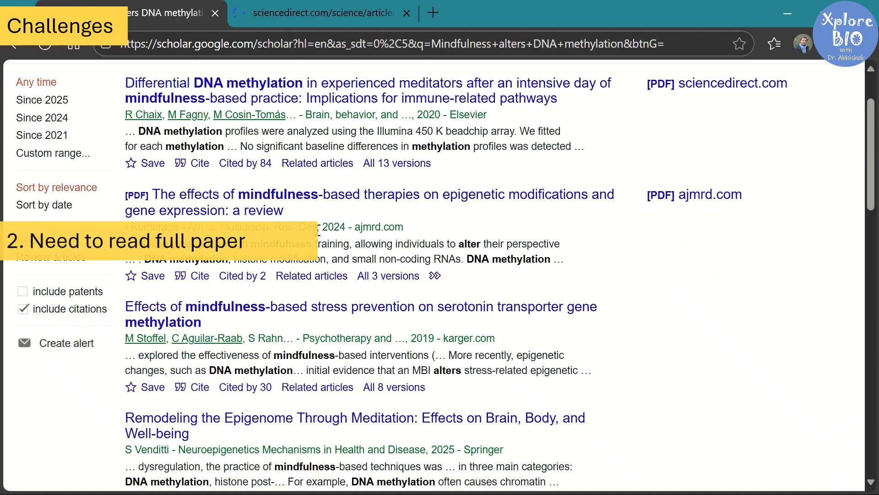
scroll(317, 229, up, 2)
click(266, 18)
click(170, 17)
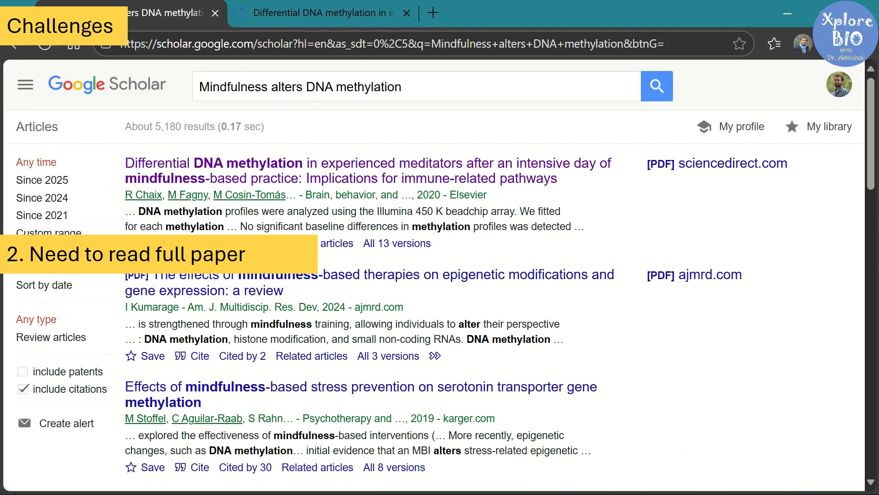
click(200, 244)
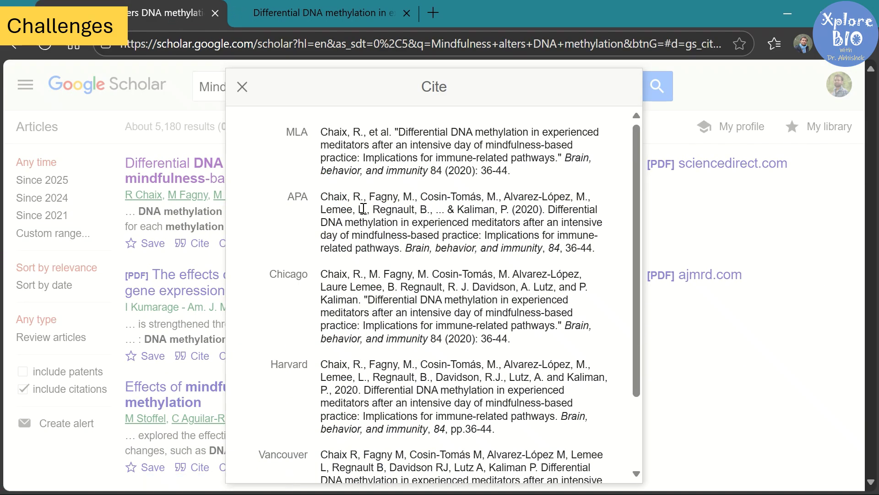
scroll(475, 209, down, 3)
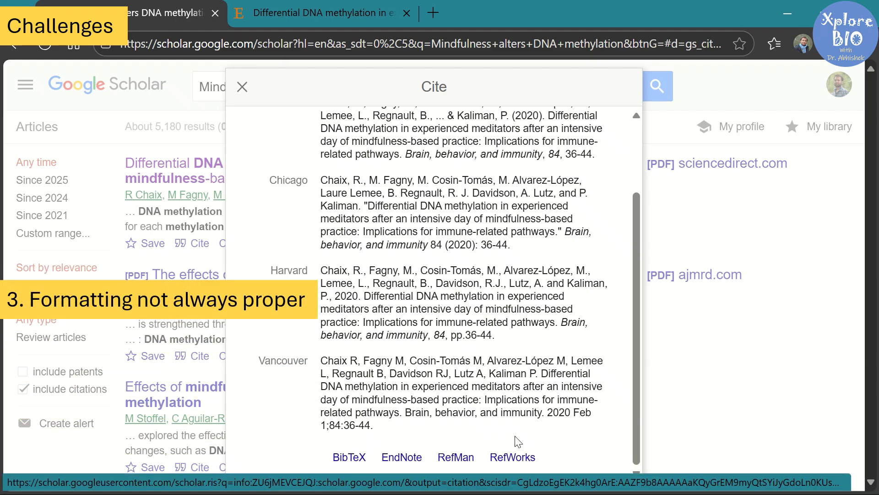
click(699, 384)
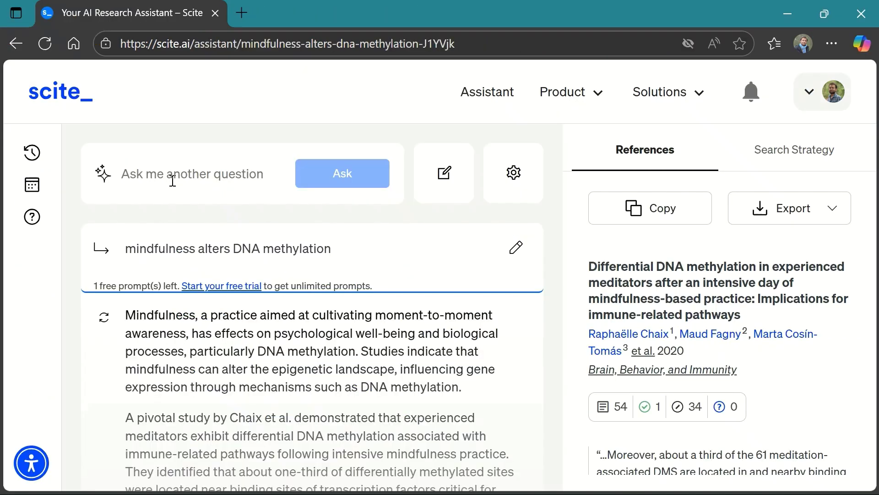
Review the scite Assistant's answer about mindfulness altering DNA methylation.
drag(129, 248, 305, 248)
click(388, 257)
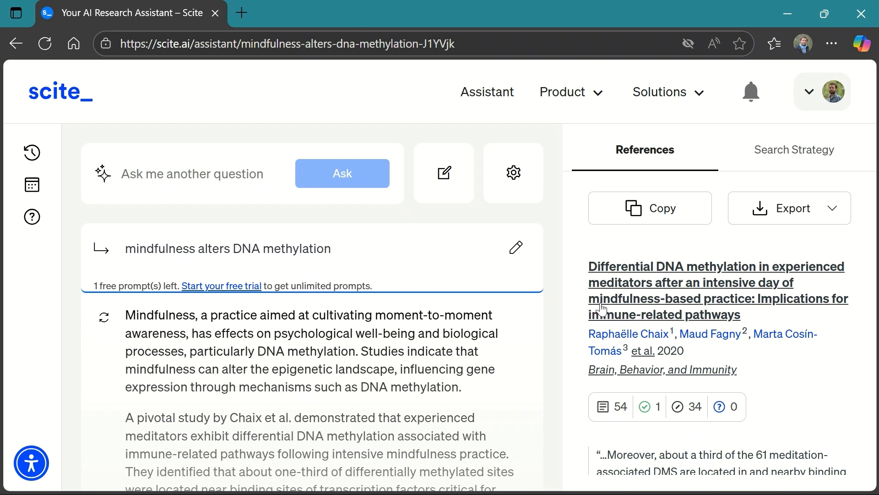
scroll(691, 301, down, 6)
scroll(710, 302, up, 5)
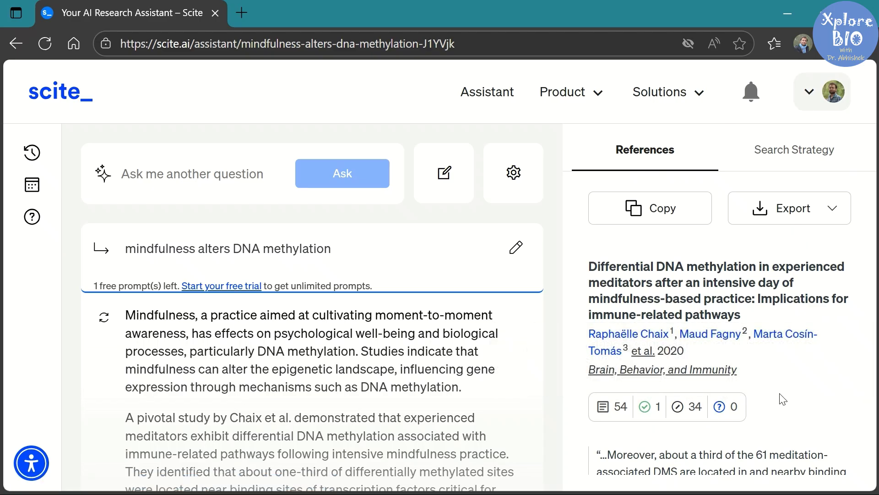
scroll(567, 241, down, 6)
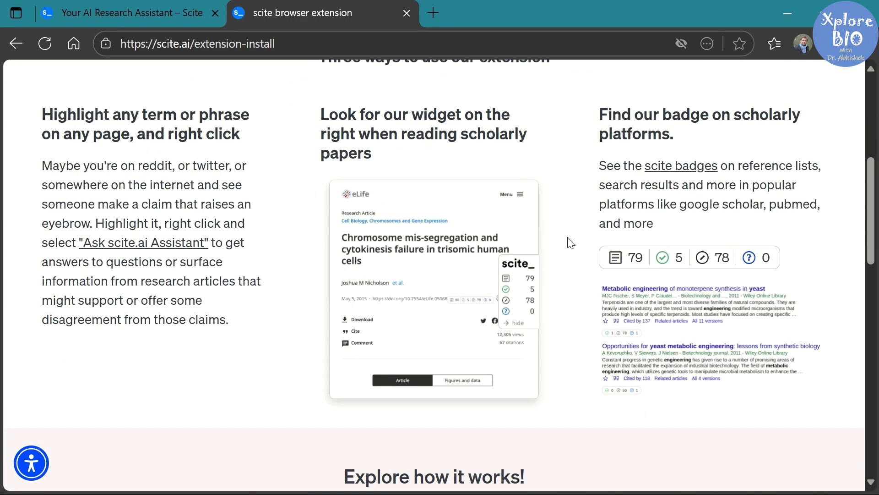
scroll(372, 367, down, 2)
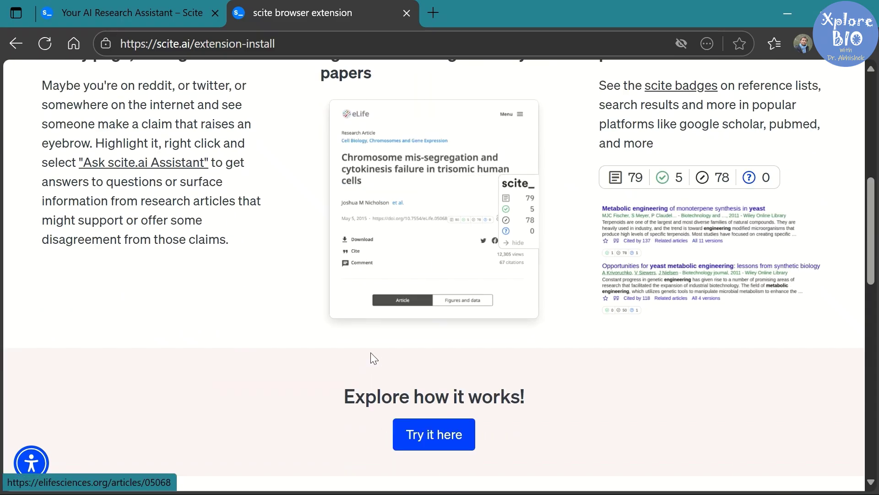
scroll(370, 353, up, 3)
Close the scite extension tab and expand the first reference's quote into its full passage.
key(ctrl+w)
drag(125, 248, 286, 251)
click(437, 341)
scroll(673, 366, down, 3)
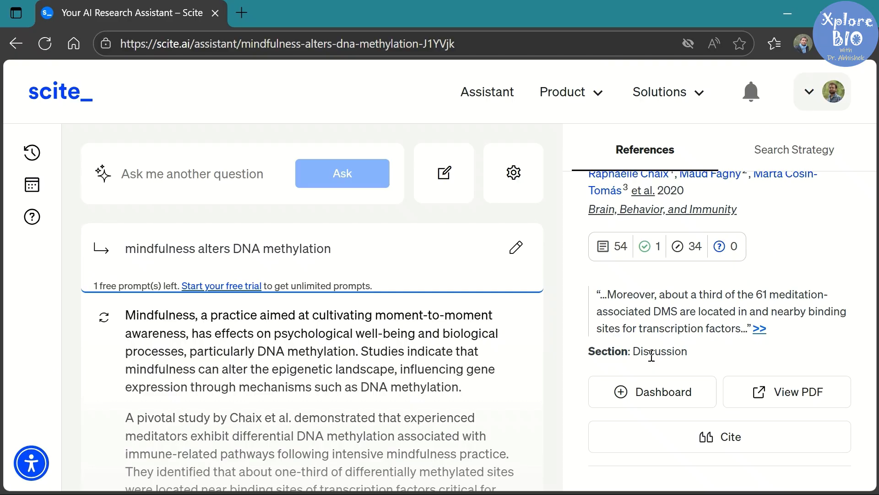
click(760, 329)
scroll(671, 256, down, 3)
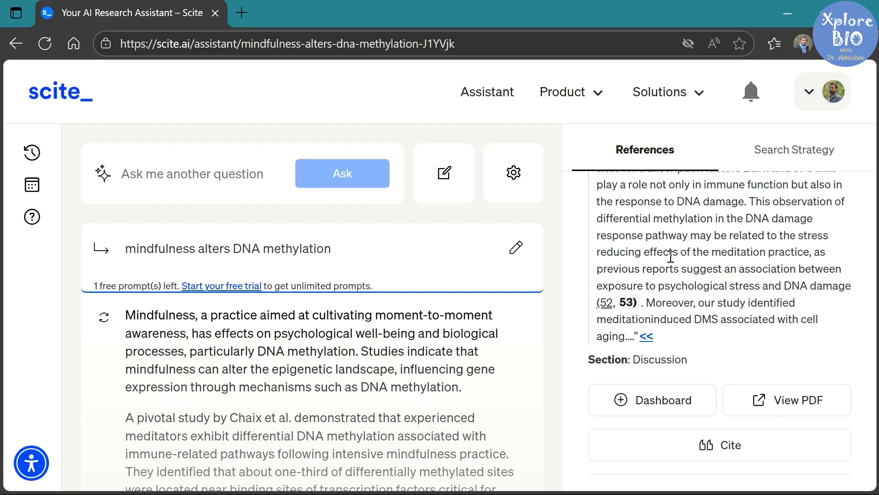
scroll(668, 299, down, 2)
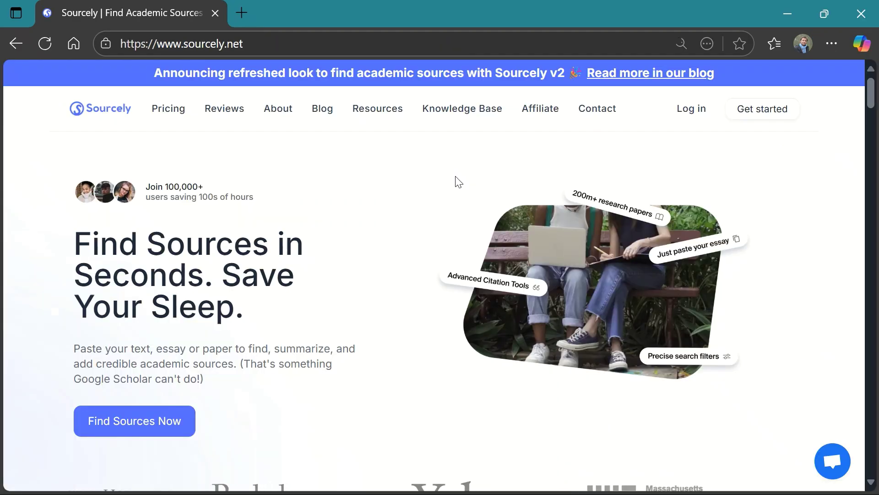
Scroll through the Sourcely features page down to the mindfulness review document.
scroll(457, 180, down, 2)
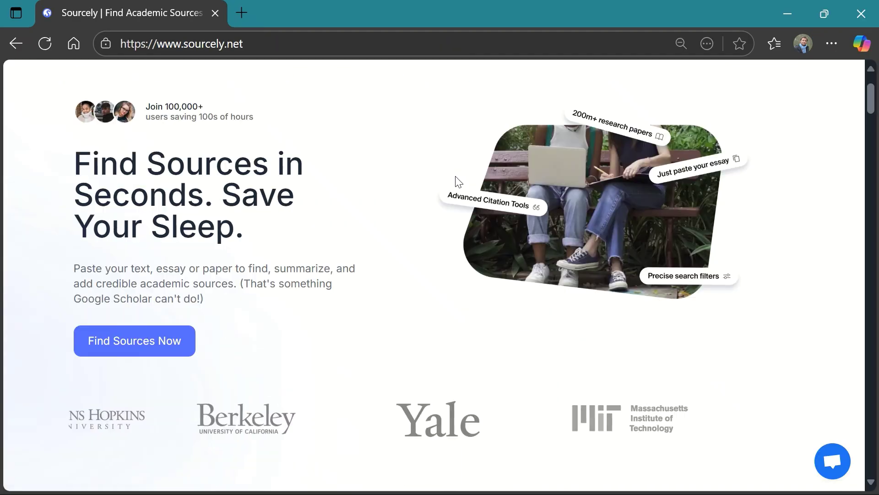
scroll(458, 181, down, 2)
scroll(458, 181, down, 3)
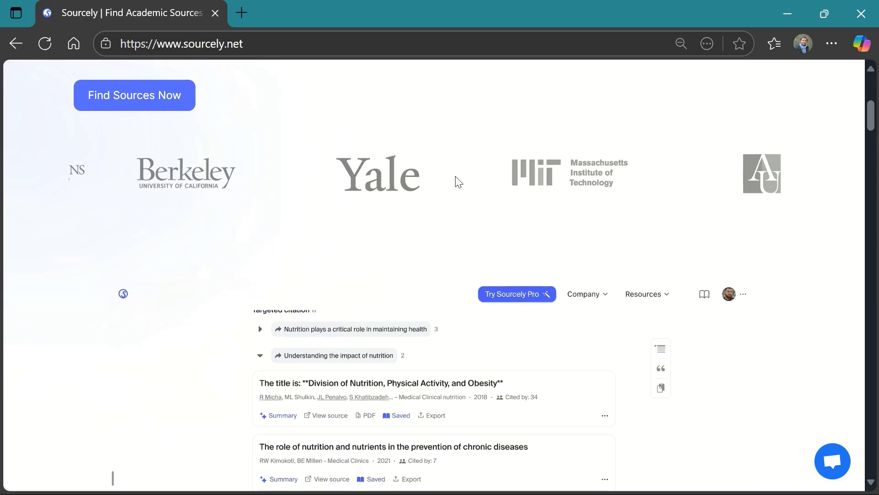
scroll(458, 181, down, 3)
scroll(542, 173, down, 3)
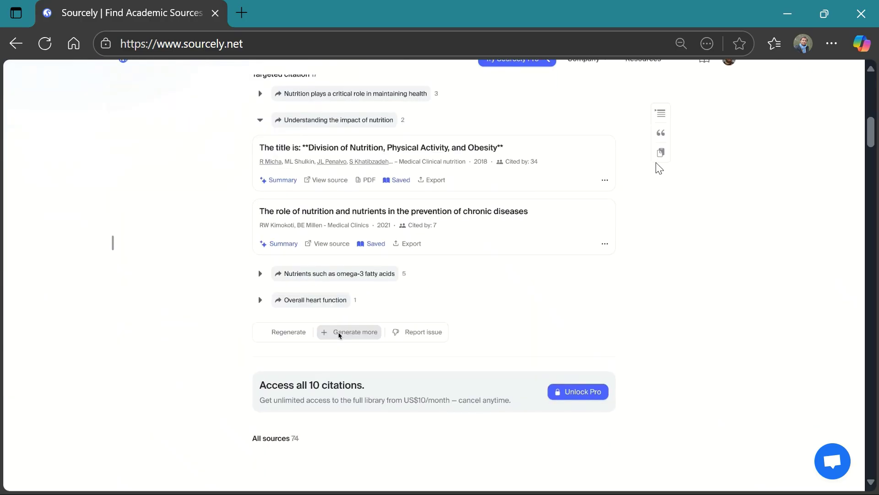
scroll(659, 169, down, 12)
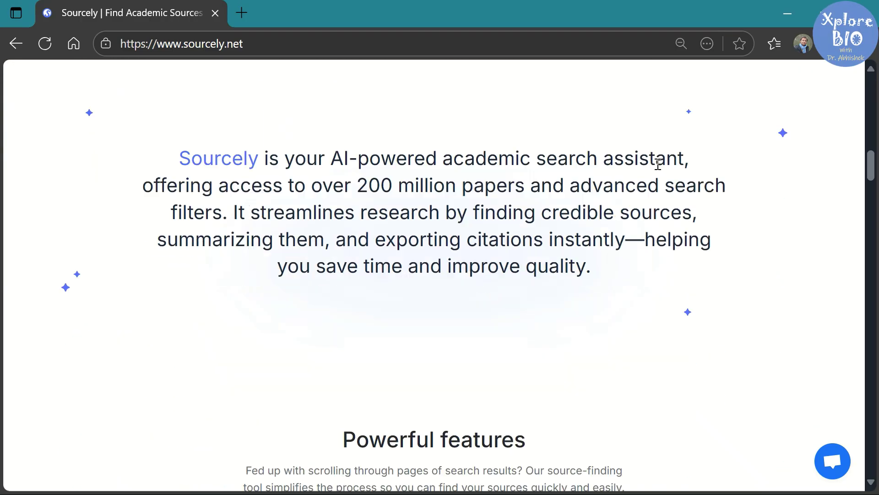
scroll(659, 169, down, 5)
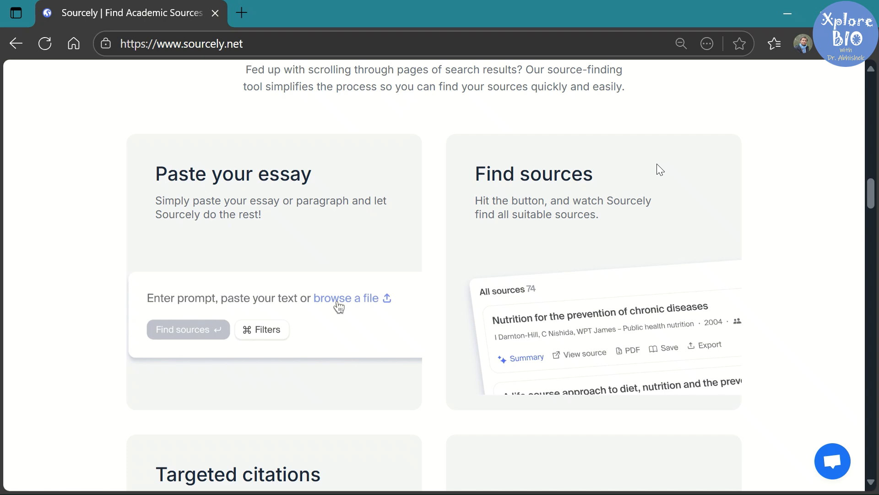
scroll(657, 163, down, 5)
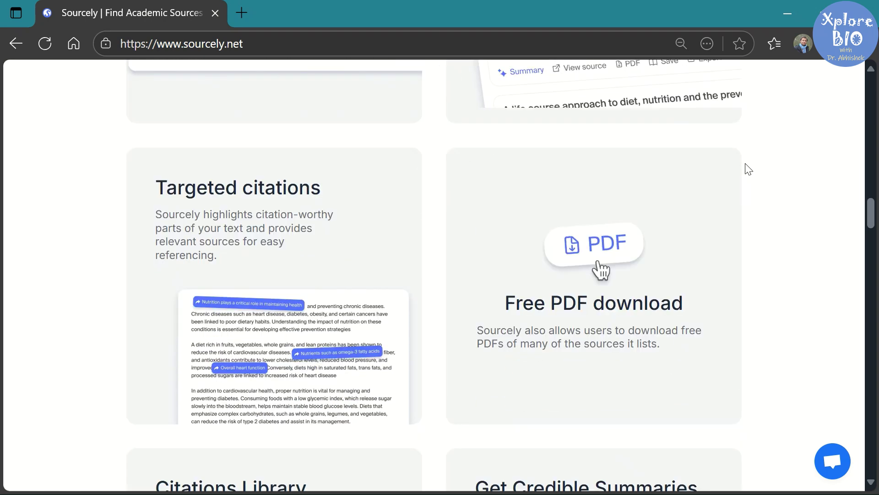
scroll(748, 169, down, 2)
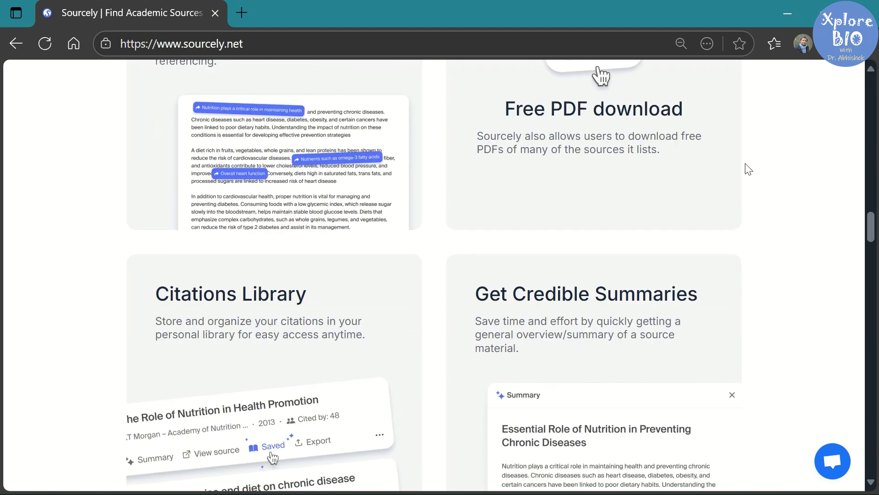
scroll(748, 170, down, 2)
scroll(749, 170, down, 5)
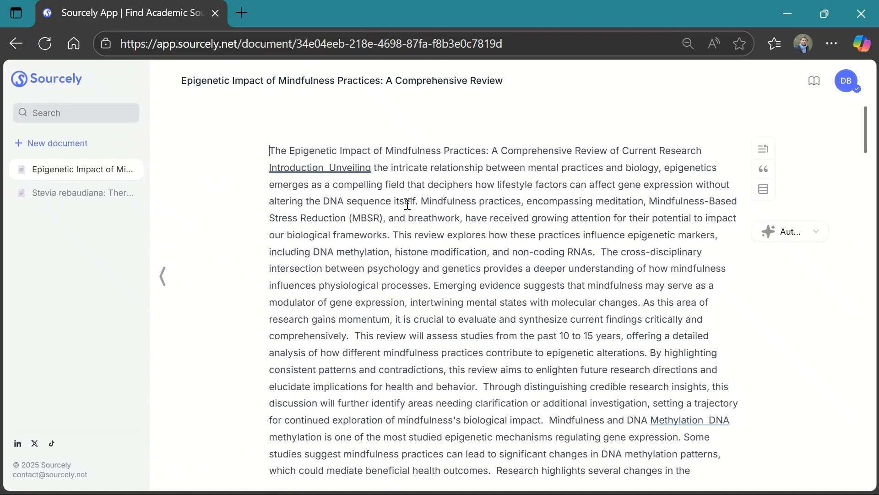
scroll(407, 204, down, 6)
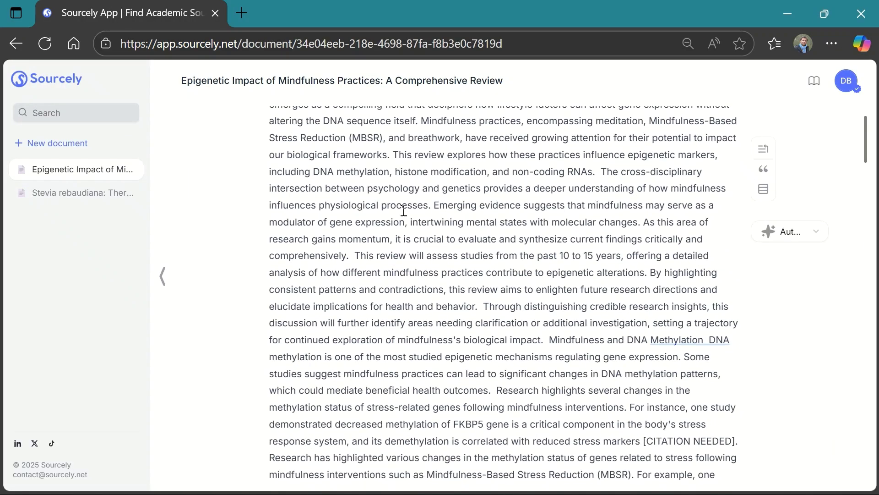
Run Find Sources on the whole mindfulness review draft.
click(321, 433)
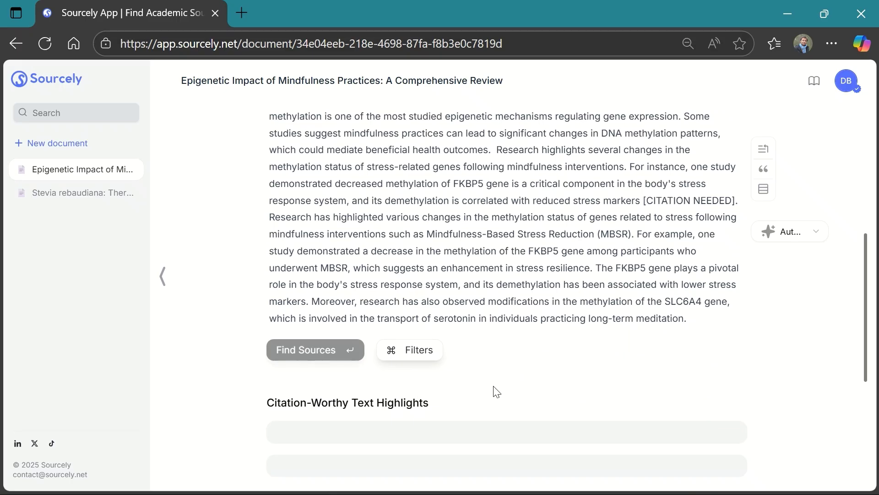
scroll(504, 390, down, 2)
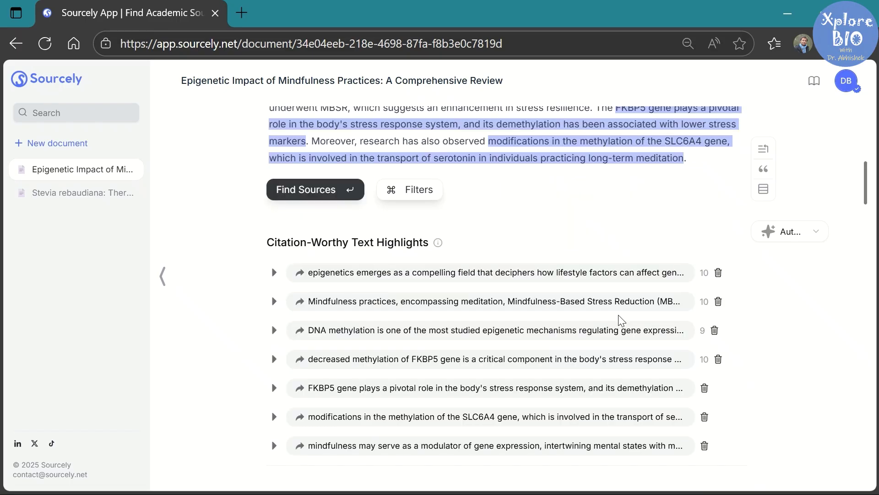
scroll(707, 279, down, 4)
scroll(698, 257, up, 2)
Expand and collapse the first highlighted passage's sources, then browse the other highlights.
click(275, 192)
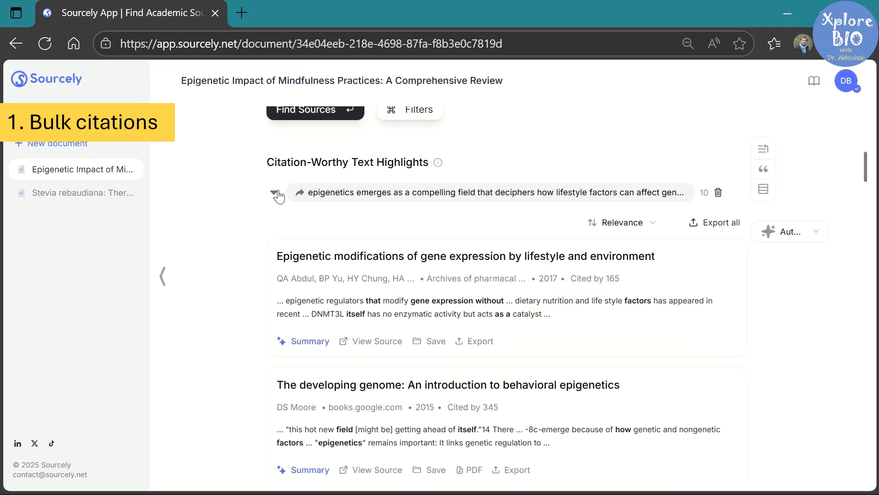
scroll(491, 317, down, 5)
scroll(462, 314, up, 7)
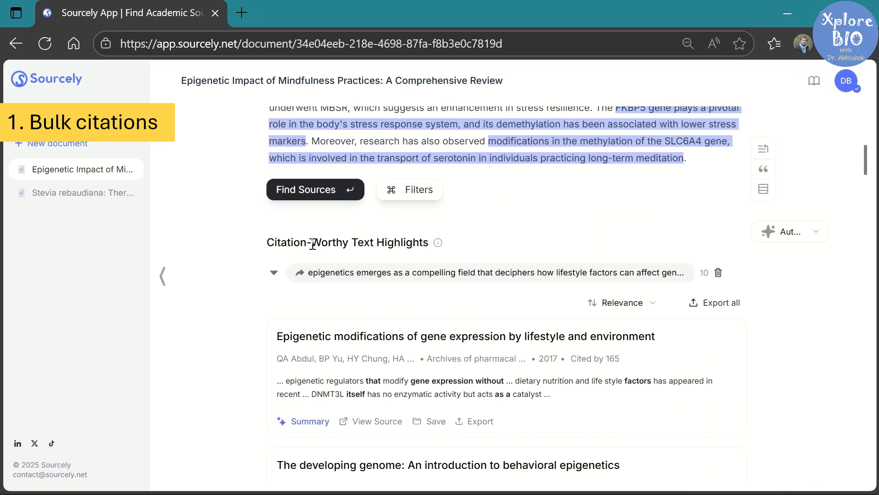
click(276, 271)
scroll(392, 295, up, 10)
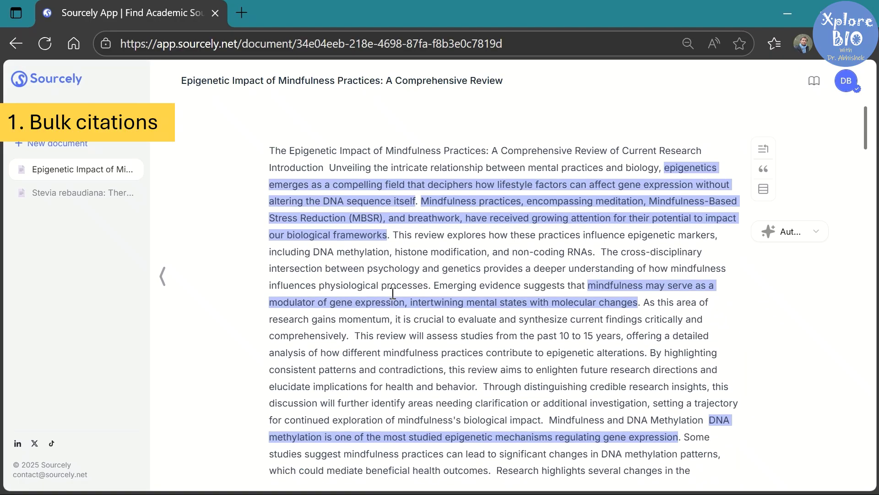
scroll(393, 293, down, 10)
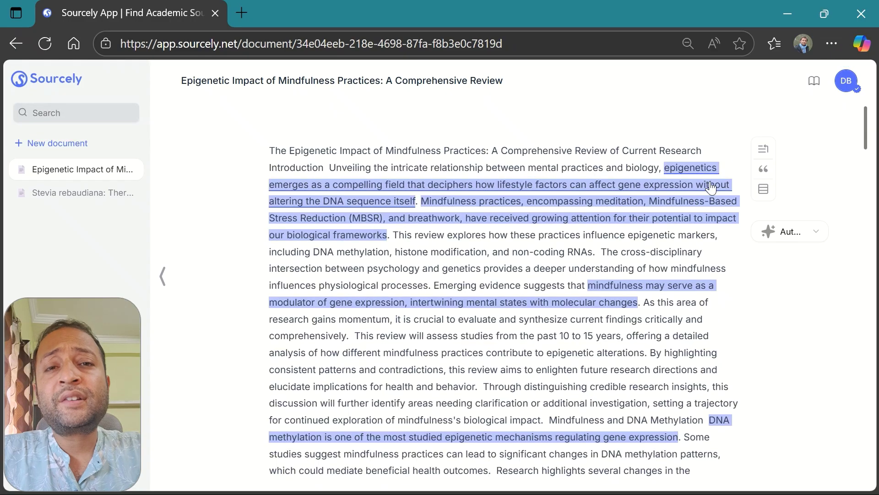
scroll(692, 238, down, 2)
scroll(693, 238, down, 3)
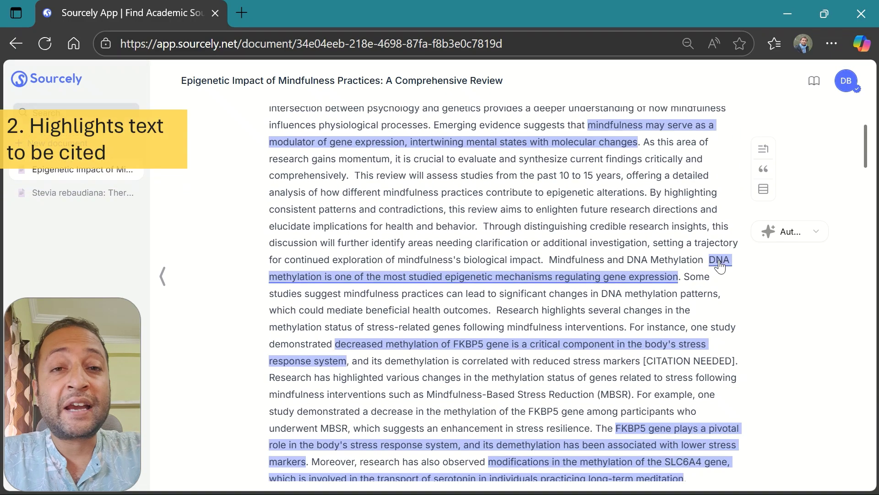
scroll(625, 285, down, 7)
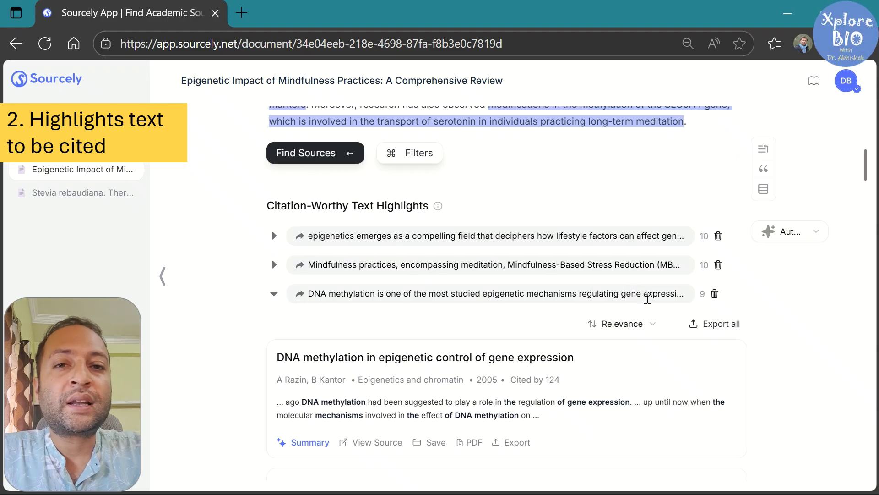
scroll(651, 297, up, 2)
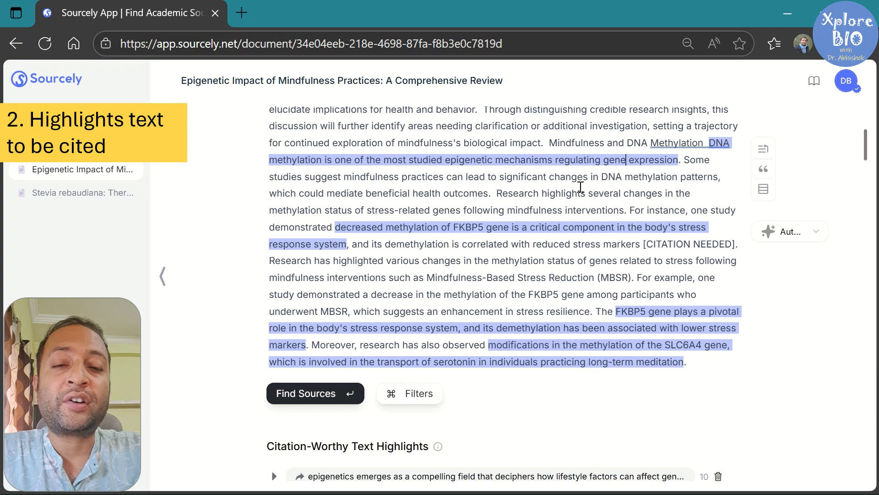
scroll(656, 256, up, 1)
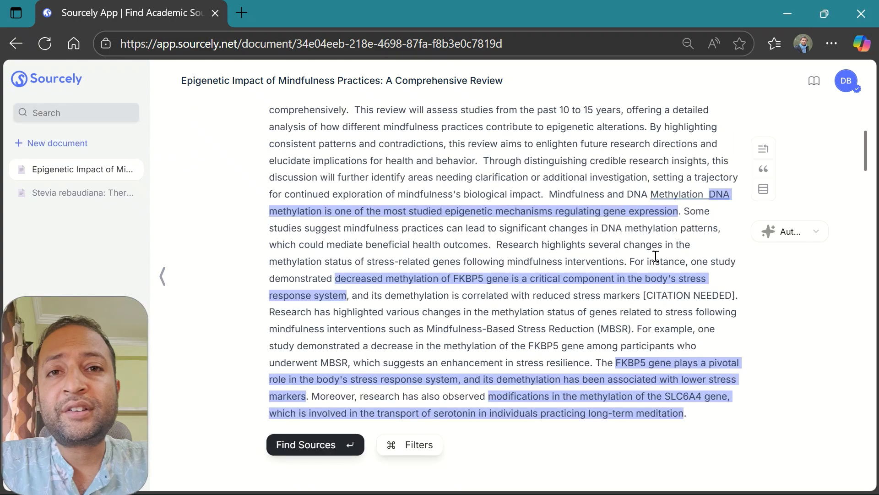
Show sources for the FKBP5 methylation passage and read the Gene–stress–epigenetic FKBP5 paper's summary.
click(644, 280)
scroll(305, 364, down, 2)
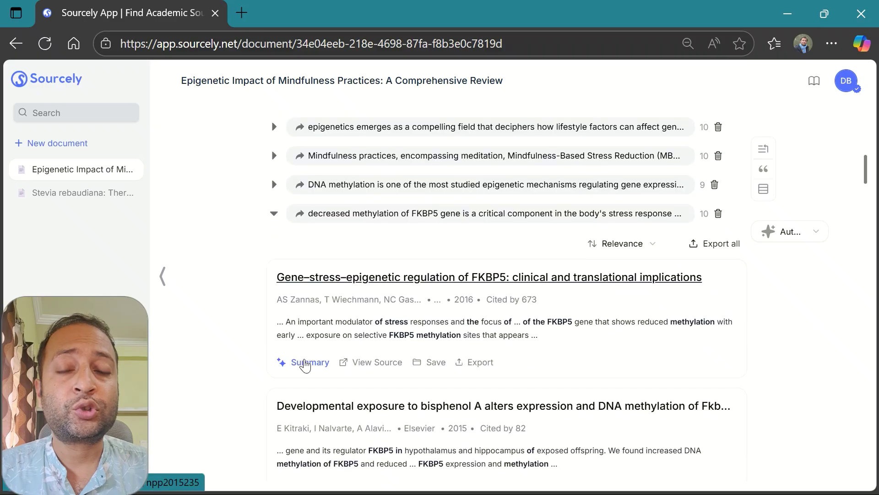
click(309, 281)
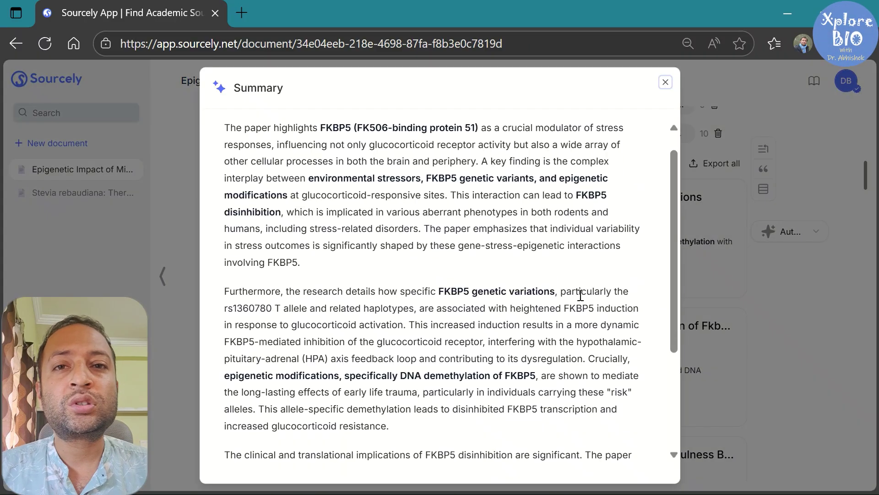
scroll(579, 240, down, 5)
scroll(579, 299, up, 3)
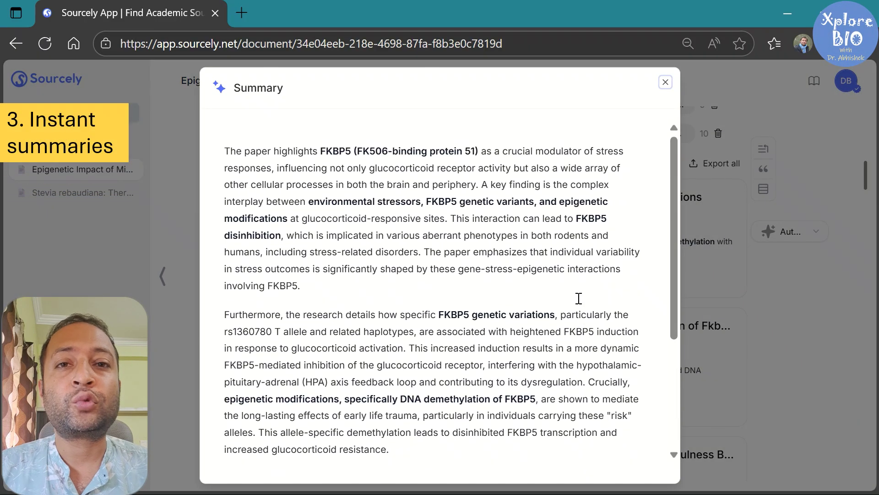
click(765, 304)
scroll(747, 316, down, 5)
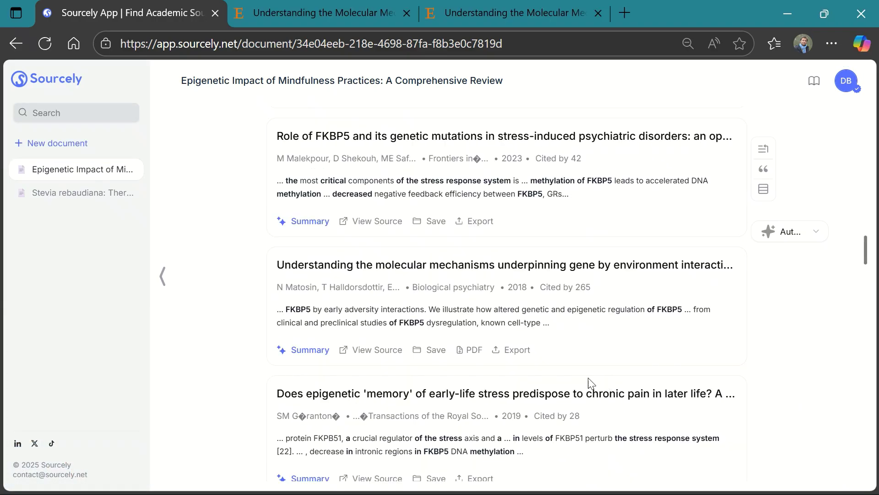
View the FKBP5 article's publisher page and its full-text PDF.
click(257, 15)
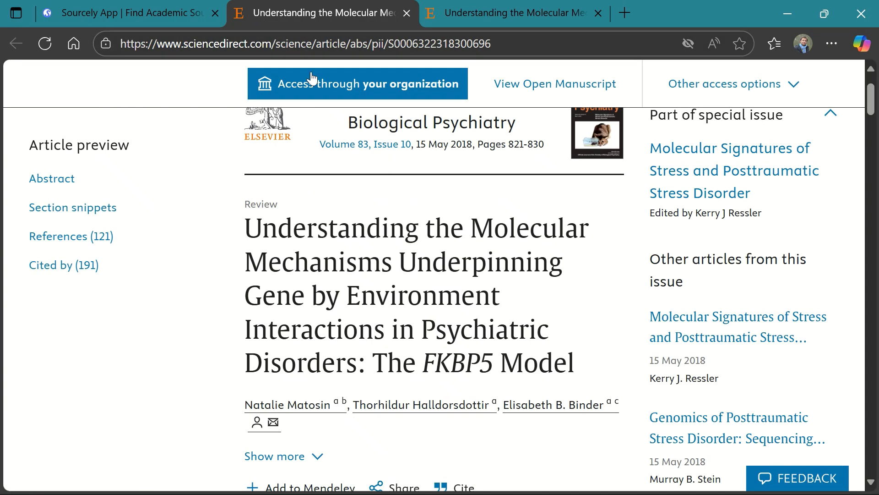
click(557, 18)
scroll(572, 204, down, 15)
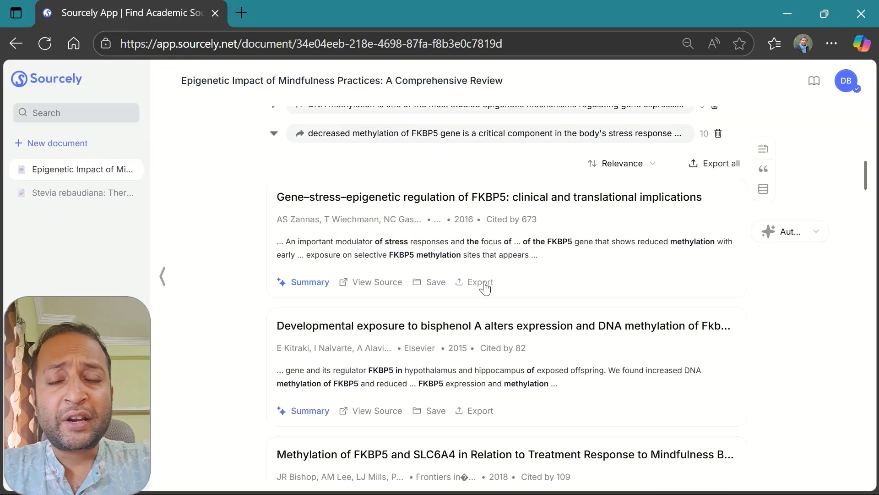
Save the Gene–stress FKBP5 paper to the Mindfulness folder and export all its citations.
click(480, 282)
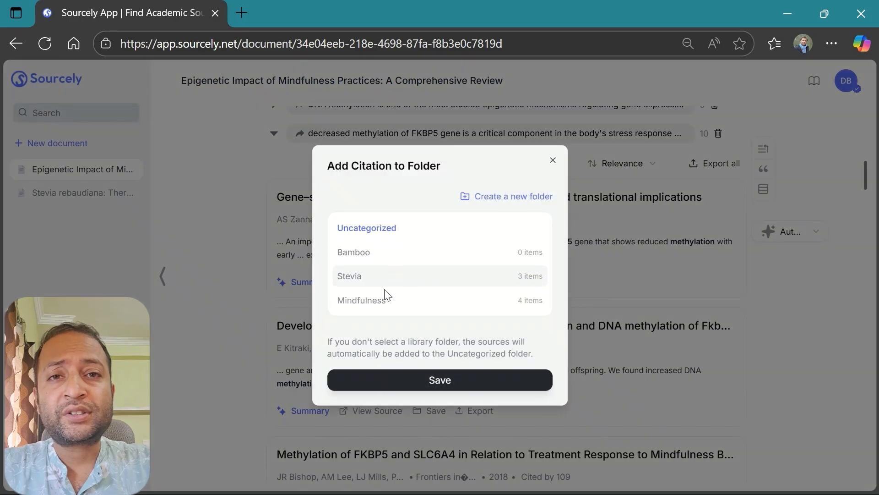
click(387, 302)
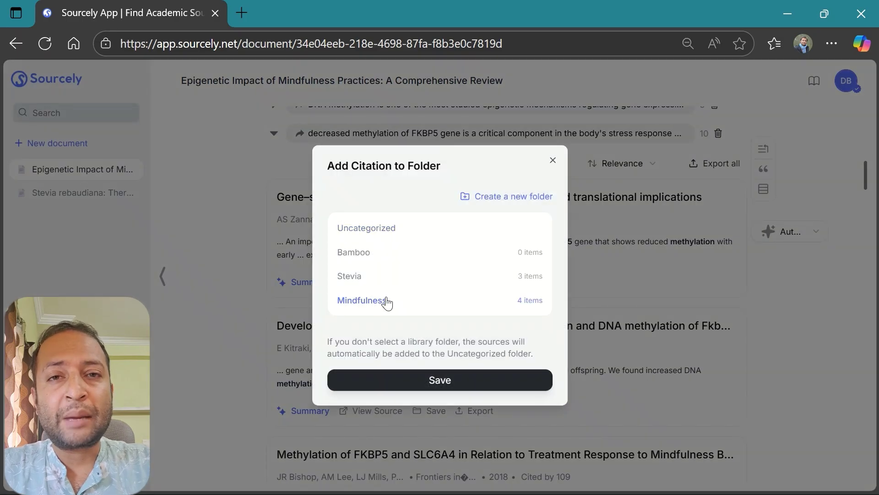
click(442, 378)
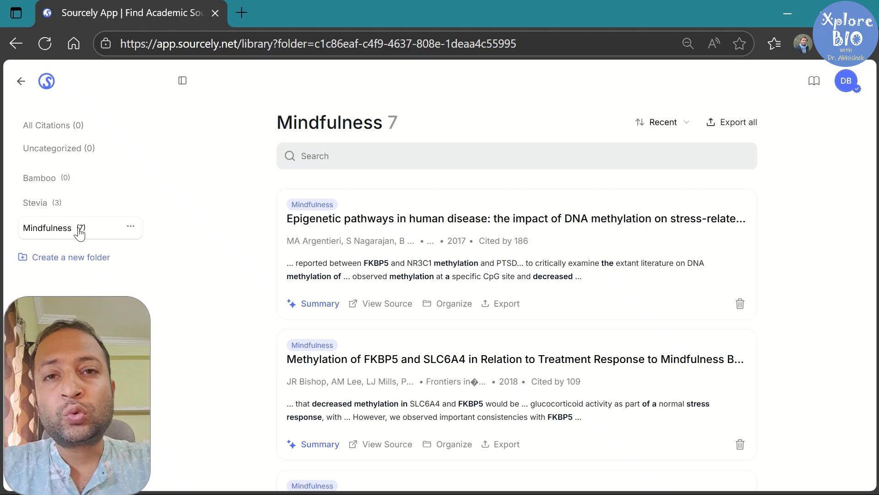
scroll(410, 211, down, 5)
scroll(410, 212, up, 4)
click(732, 121)
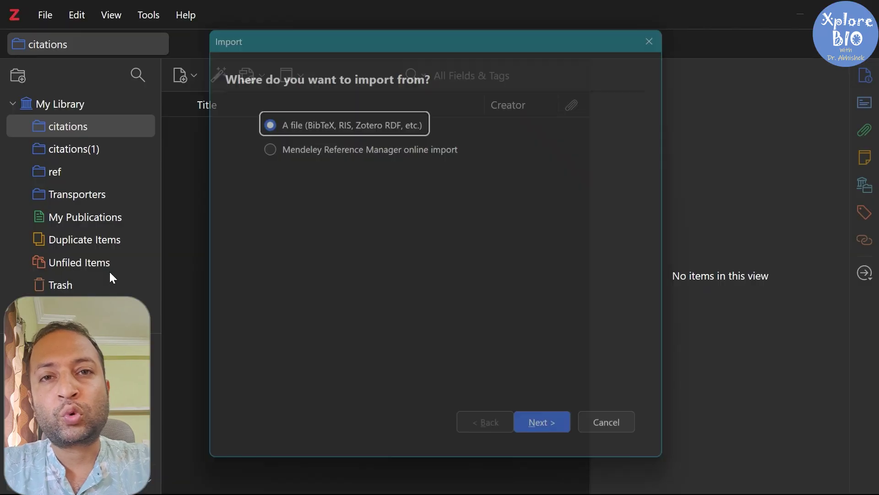
Import citations.bib into Zotero, then cite the Mindfulness and DNA Methylation paragraph in Sourcely.
click(535, 433)
click(407, 159)
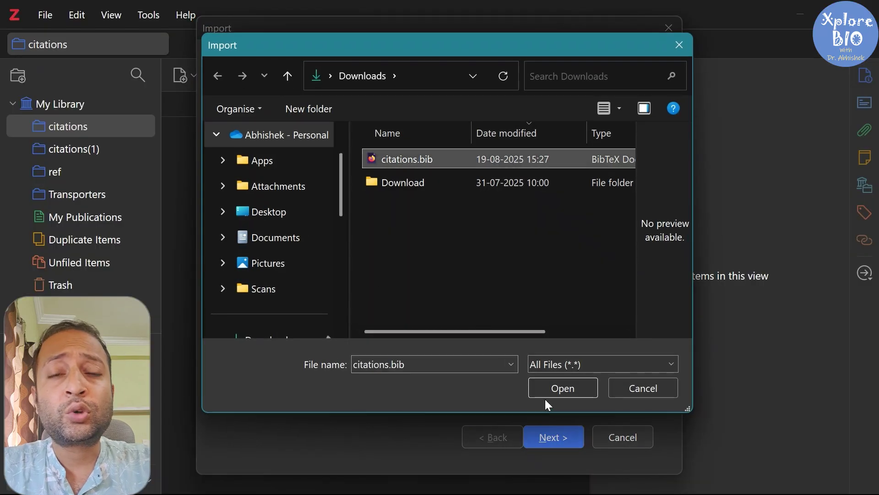
click(558, 389)
click(554, 437)
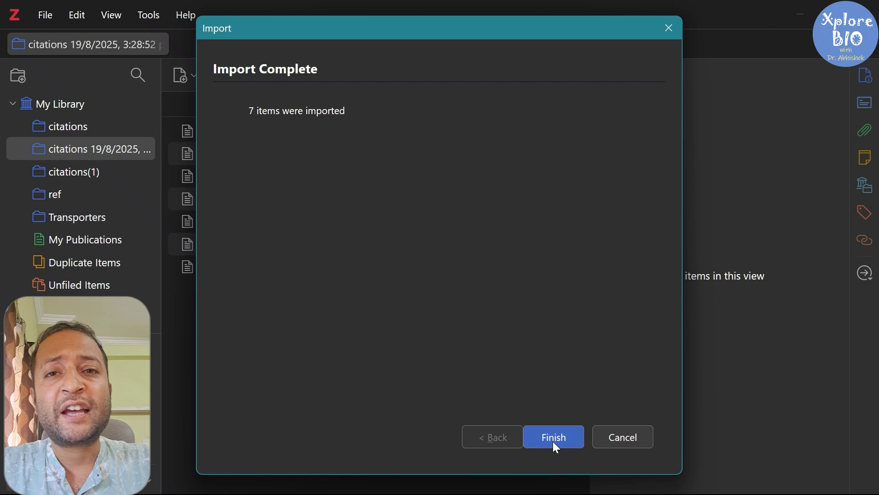
click(554, 440)
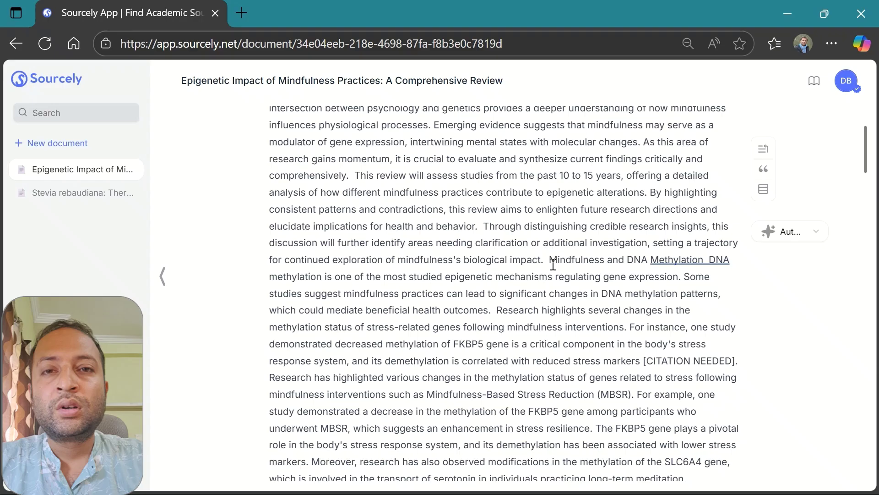
drag(548, 259, 490, 310)
click(518, 248)
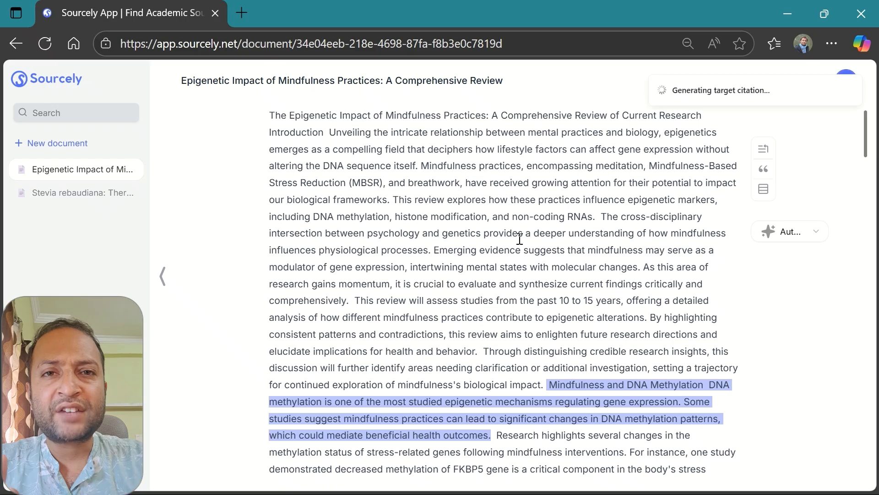